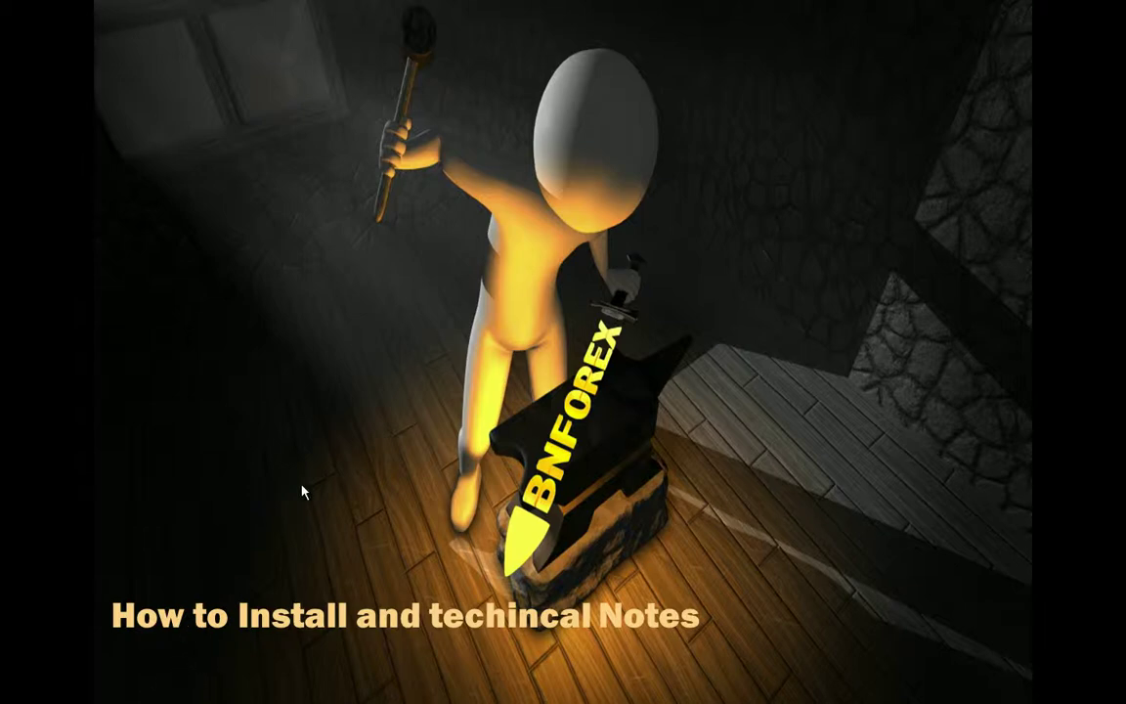
Step: Step the slide show forward two slides to 'Pre install : Pick Tools'
left_click(186, 689)
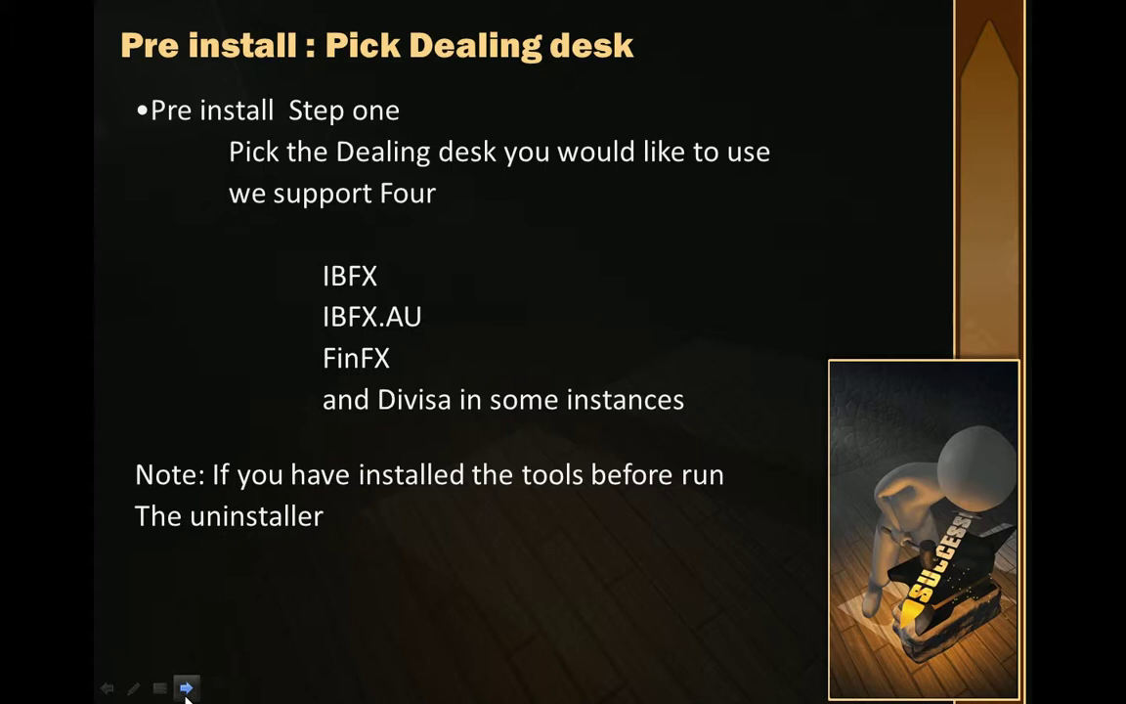
right_click(186, 688)
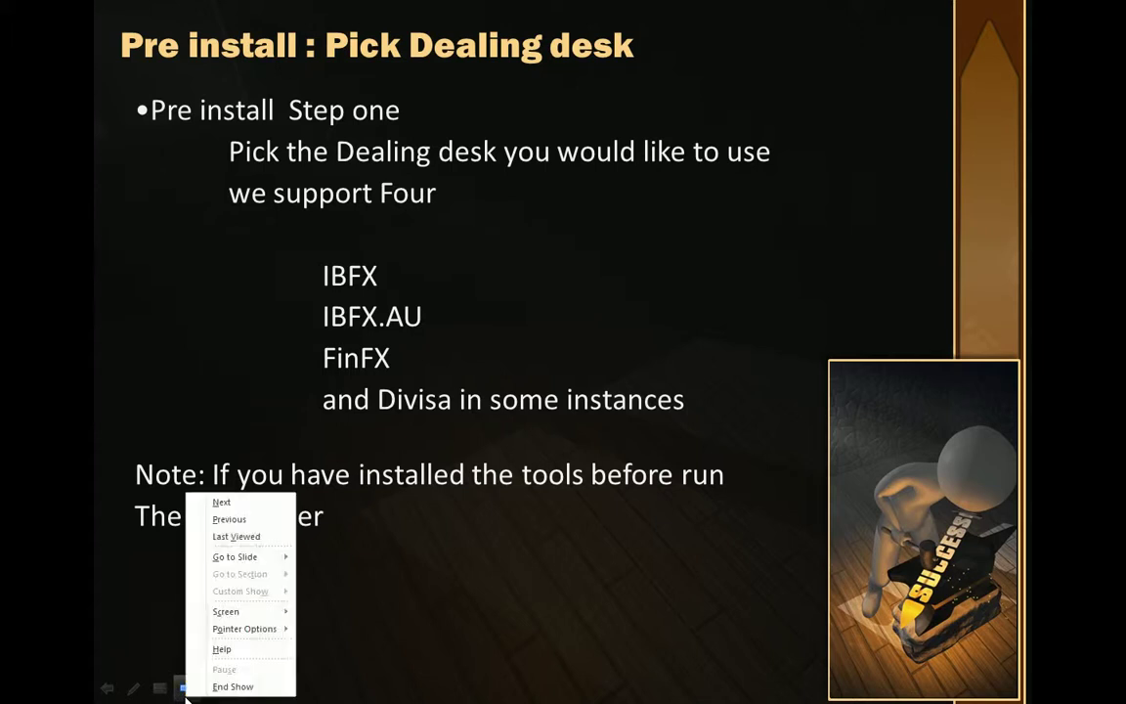
left_click(181, 695)
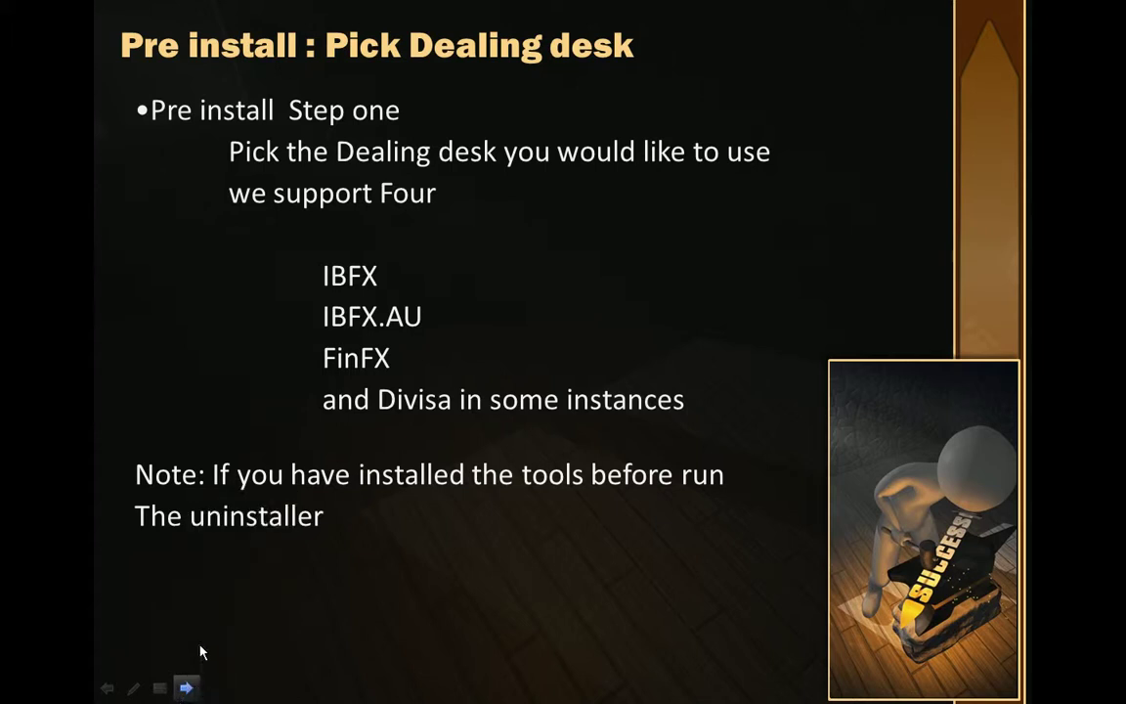
left_click(189, 684)
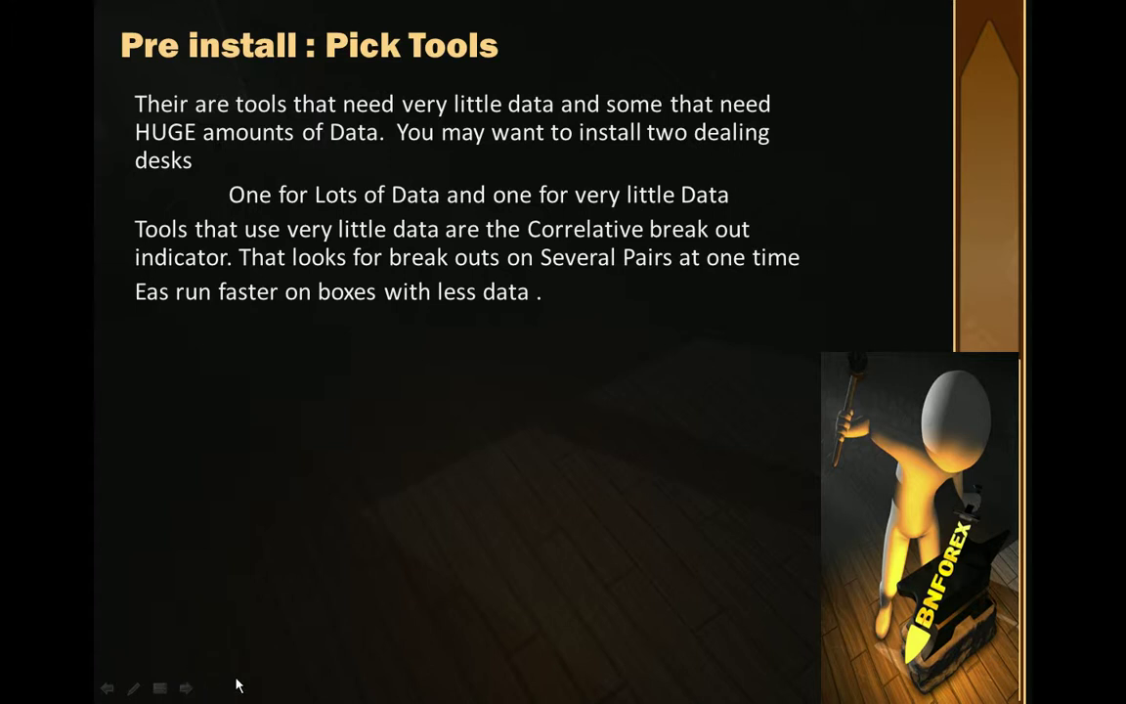
Step: Advance past the 'How much Data do I need' slide to 'Data: Cached Data'
left_click(187, 688)
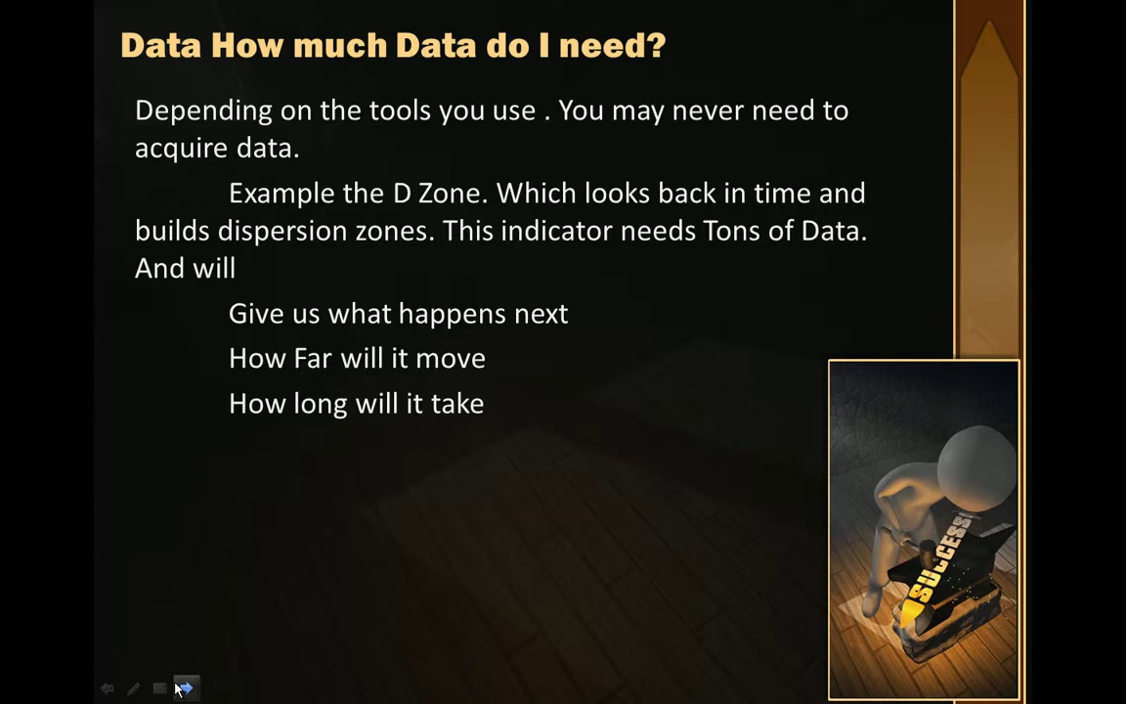
left_click(178, 689)
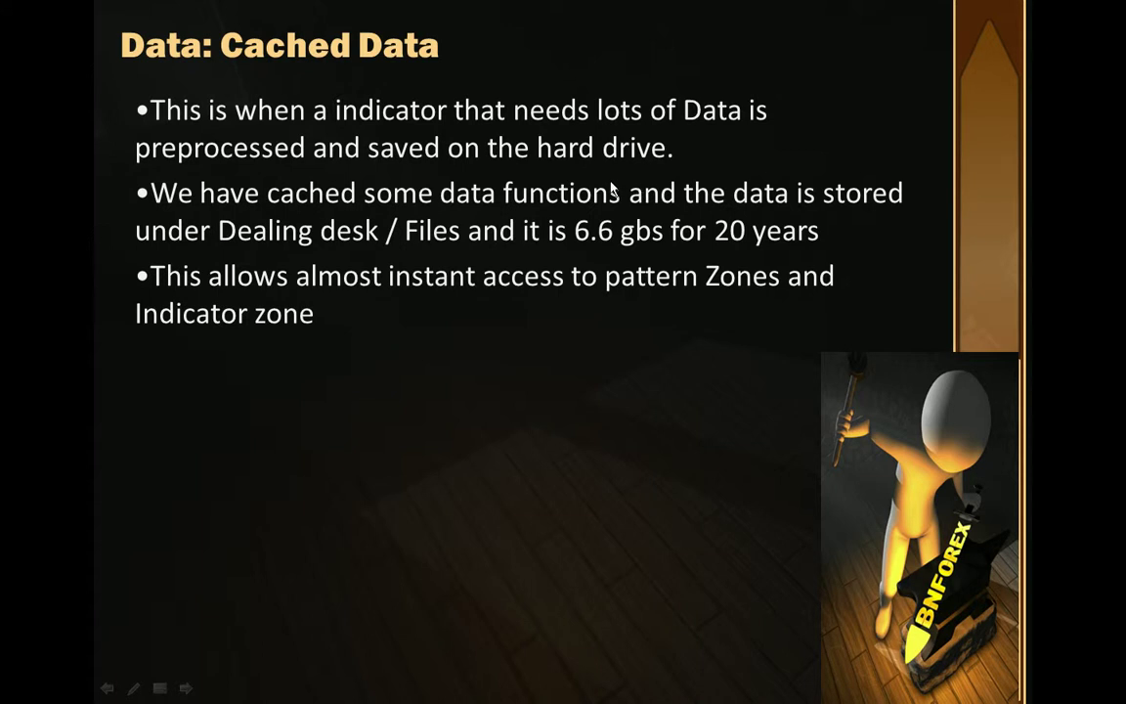
Step: Switch to MetaTrader 4, view the Charts tab of Tools > Options, and cancel without changes
key("alt+Tab")
key("alt+Tab")
key("alt+Tab")
key("alt+Tab")
key("alt+Tab")
key("alt+Tab")
key("alt+Tab")
key("alt+Tab")
key("alt+Tab")
key("alt+Tab")
key("alt+Tab")
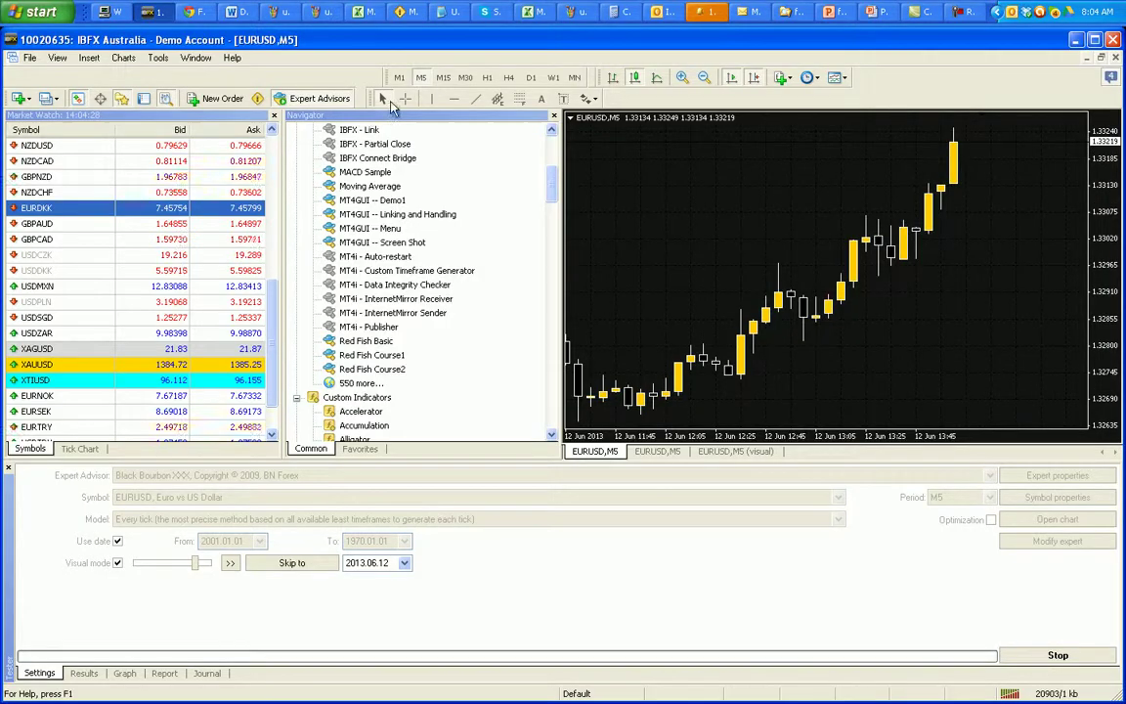
left_click(157, 57)
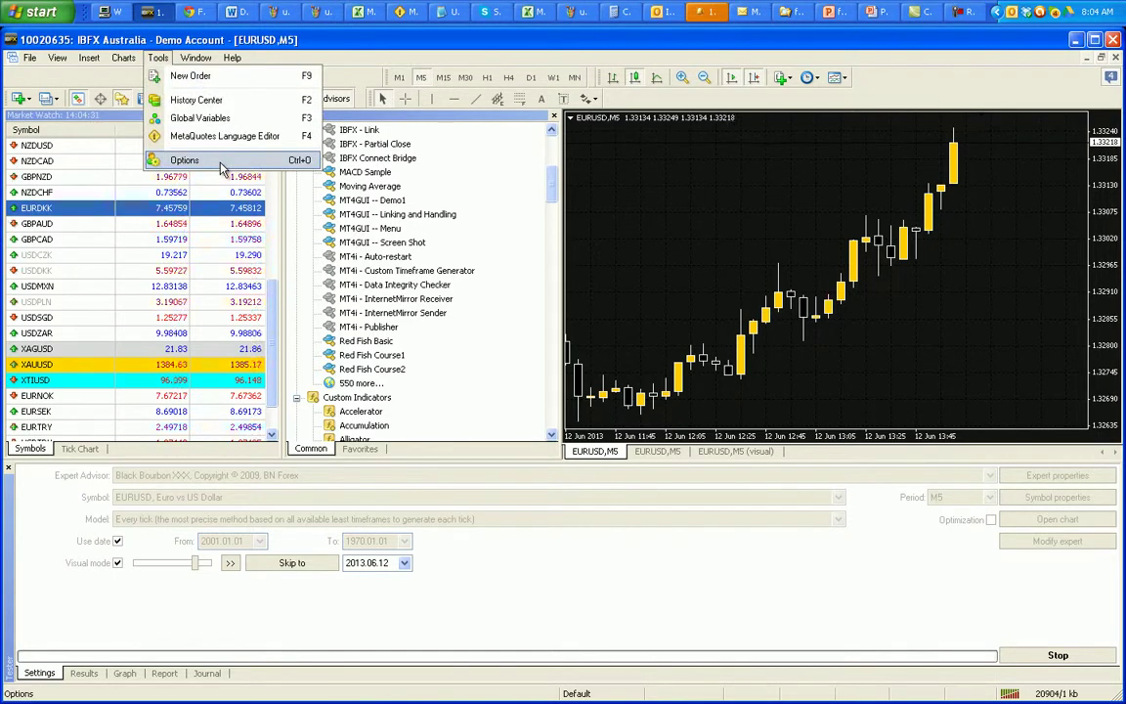
left_click(220, 162)
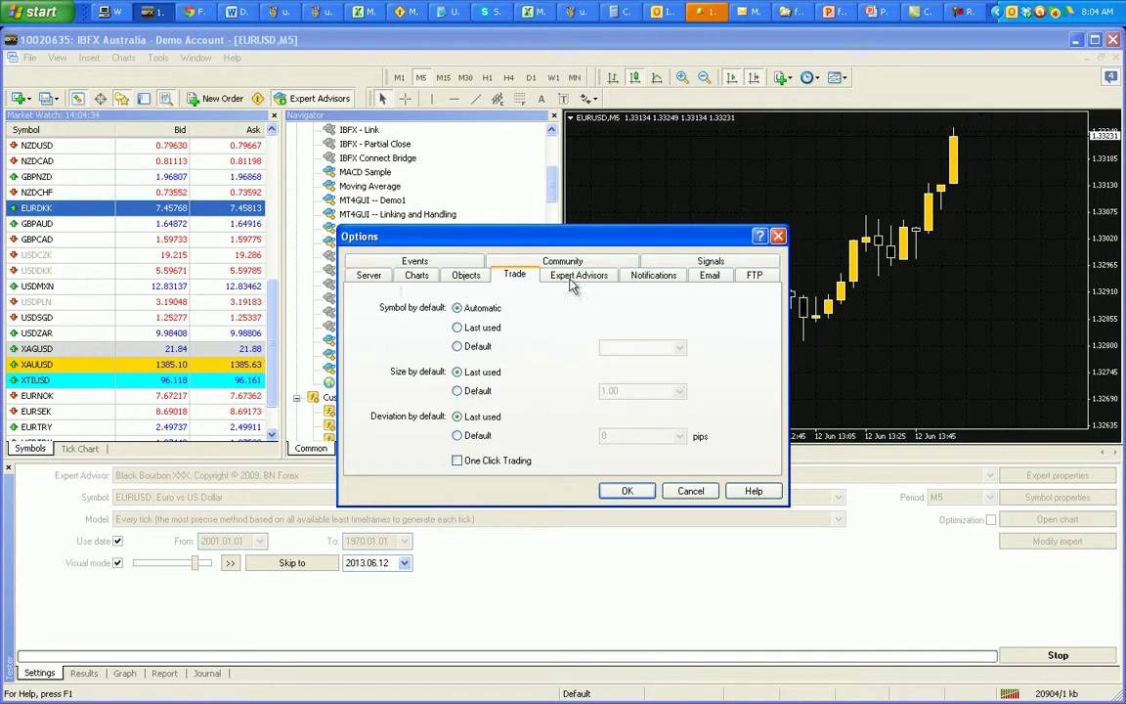
left_click(414, 277)
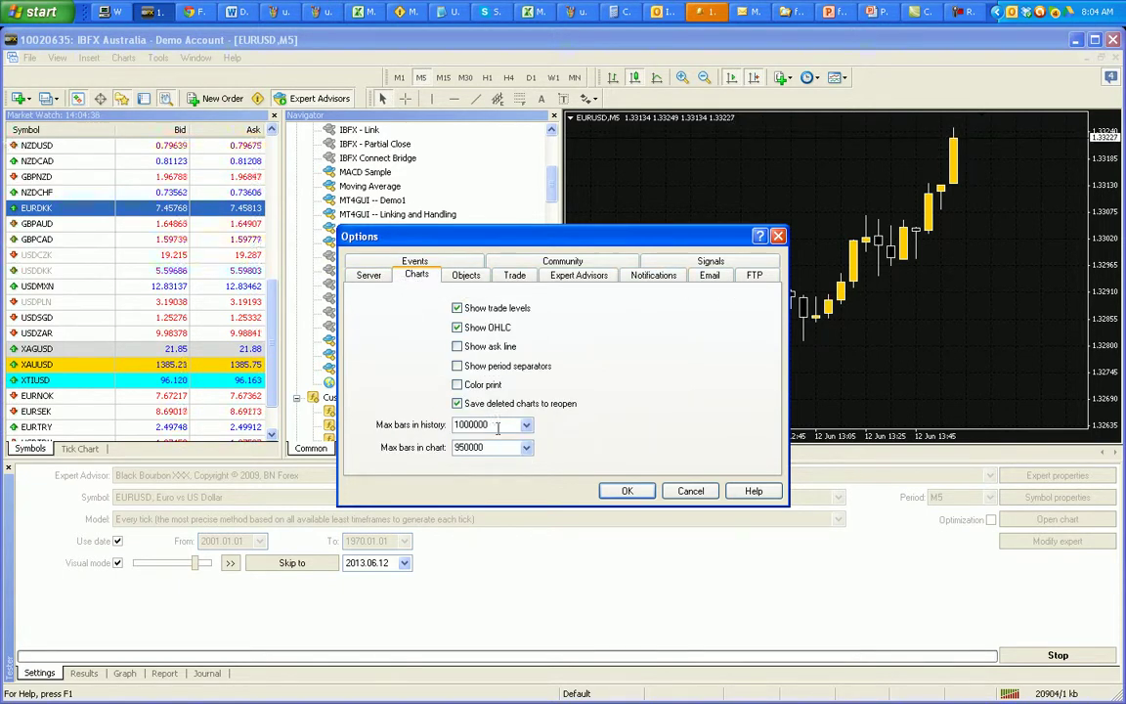
left_click(690, 491)
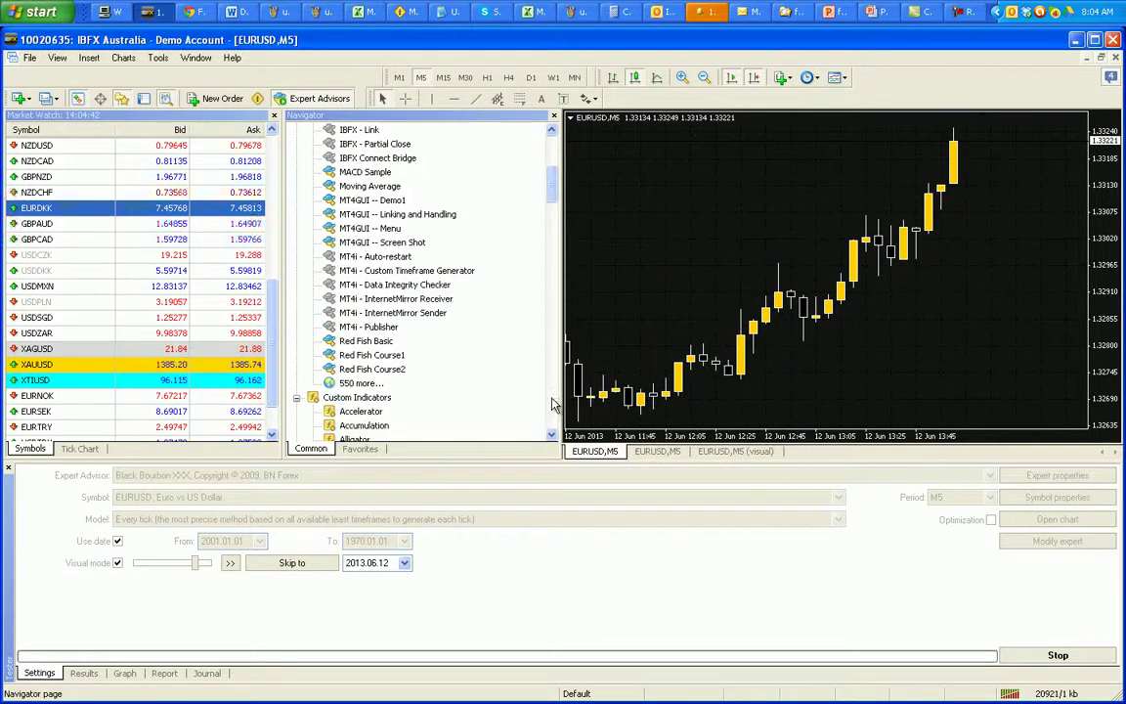
Step: Drag the FATTools --- D Zone script from Navigator Scripts onto the EURUSD chart and confirm its inputs
scroll(554, 406, "down", 7)
scroll(351, 288, "down", 10)
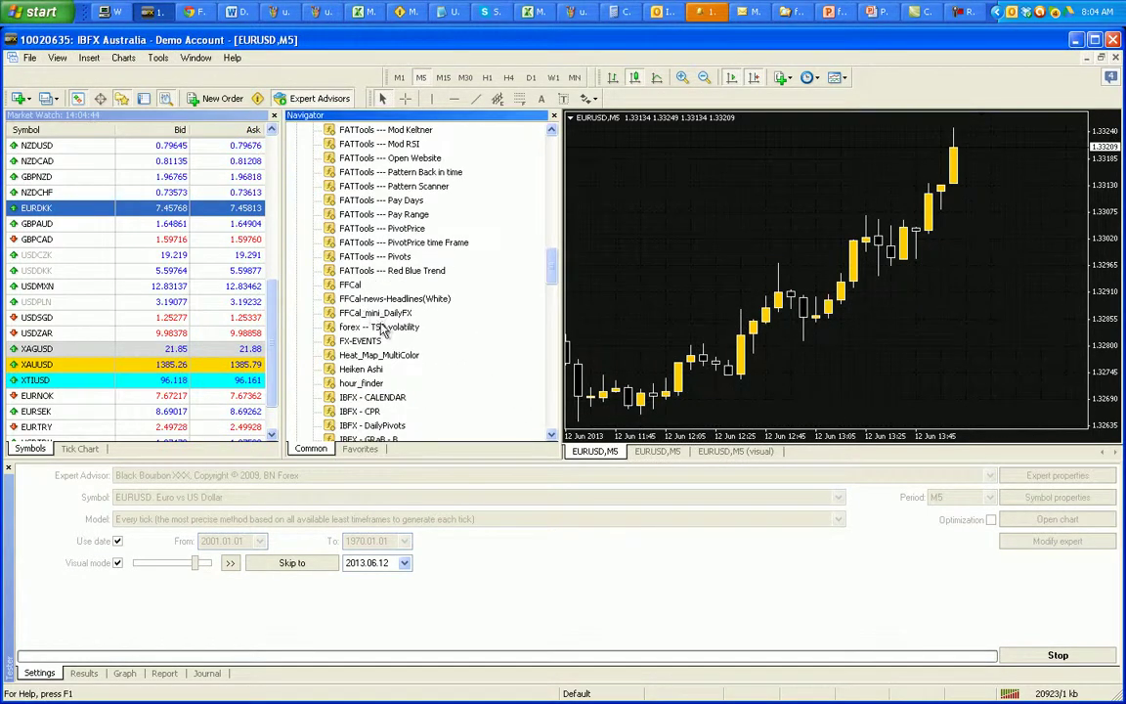
scroll(391, 361, "down", 15)
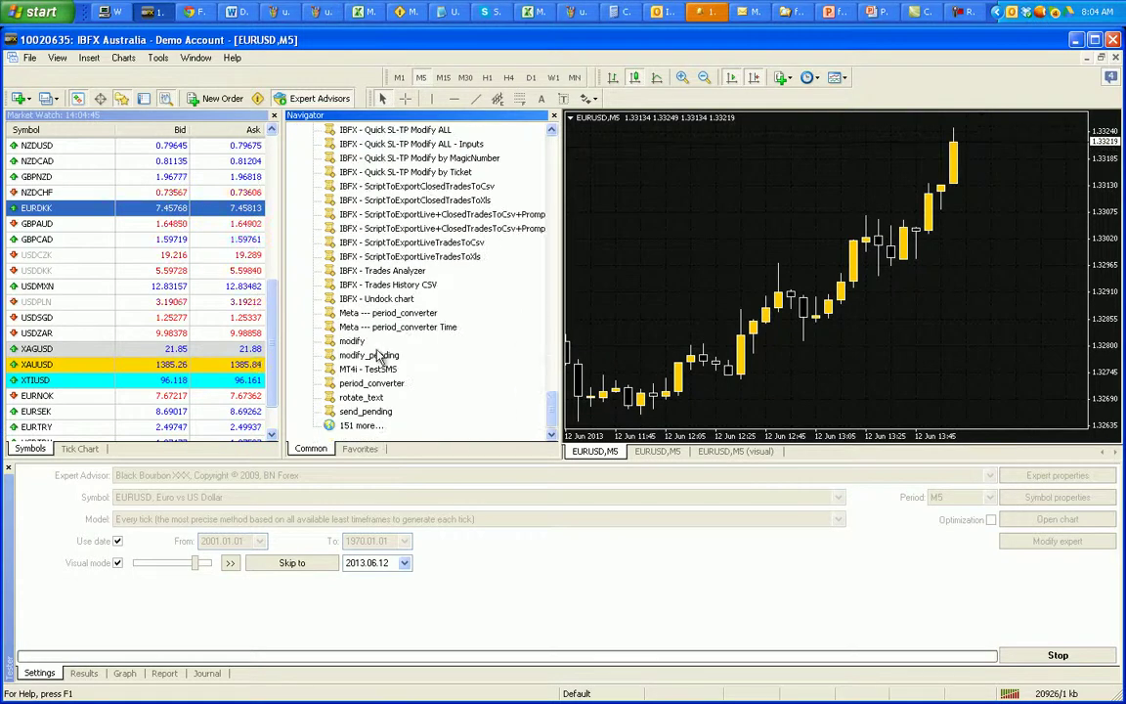
scroll(379, 347, "up", 7)
scroll(379, 337, "down", 2)
scroll(379, 337, "up", 6)
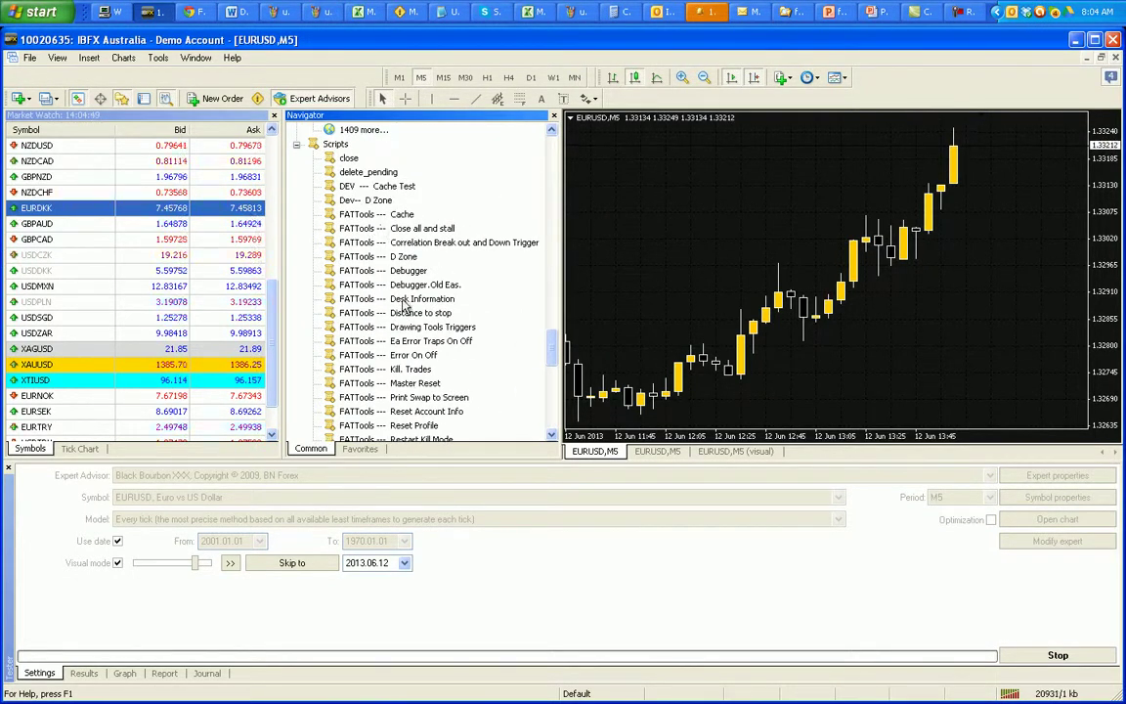
left_click_drag(401, 256, 608, 215)
left_click(647, 470)
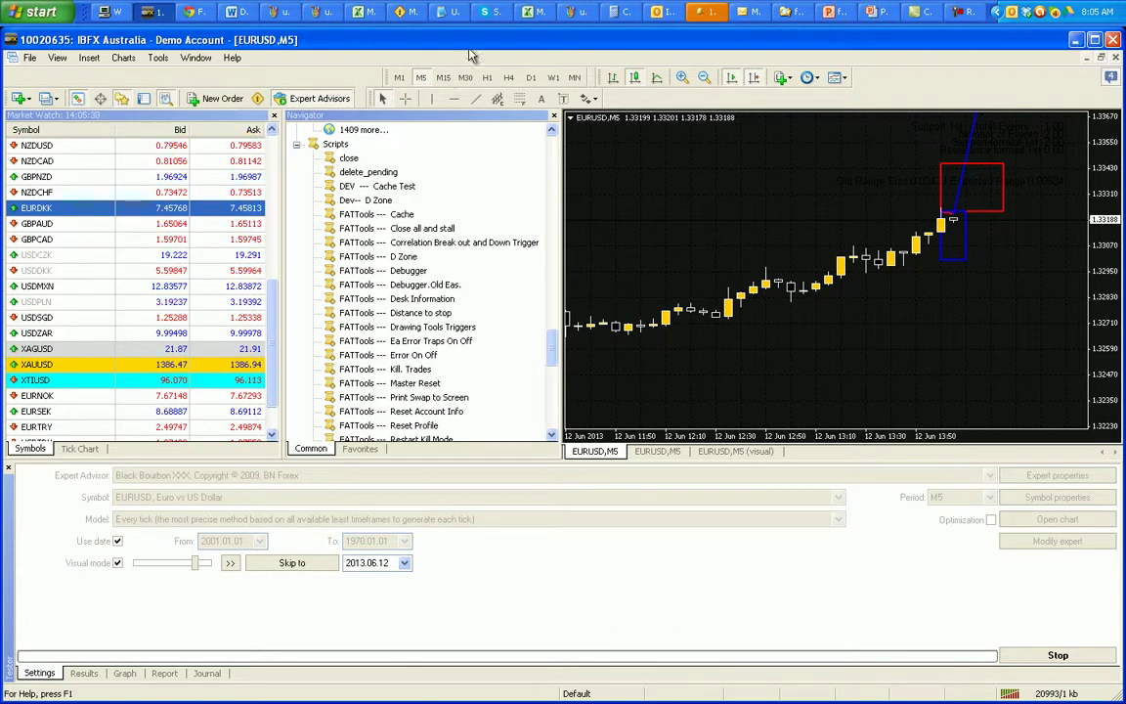
Step: Open Explorer from the Start menu and browse the C: drive to Program Files
left_click(44, 13)
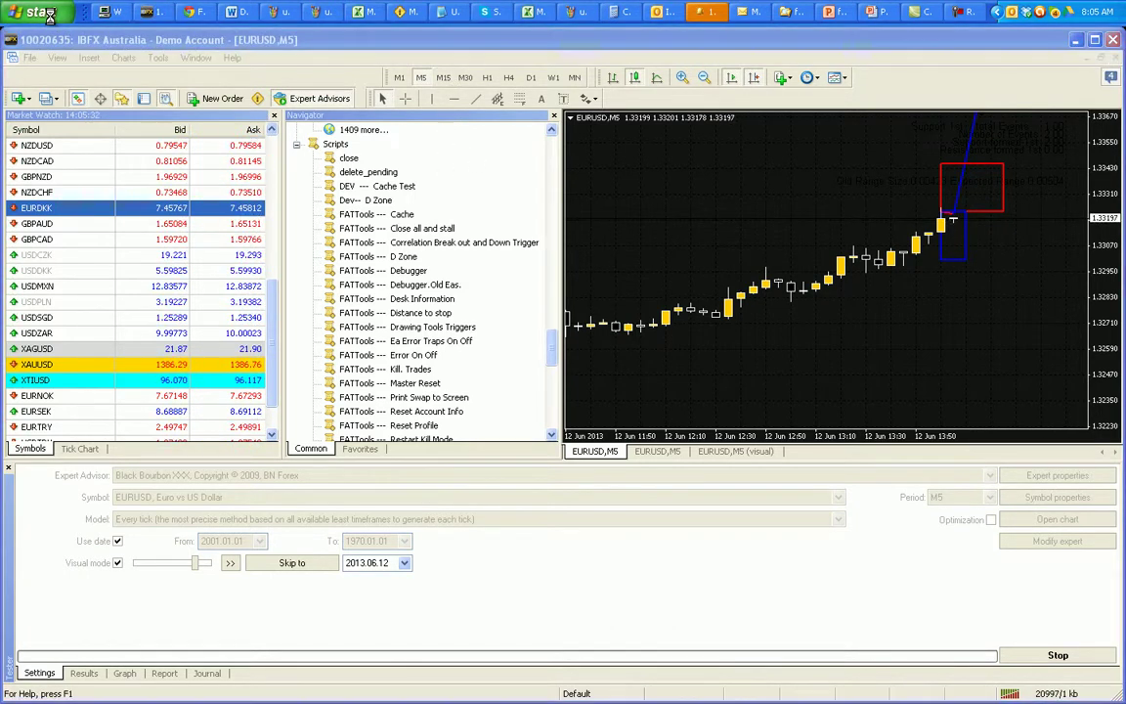
right_click(49, 16)
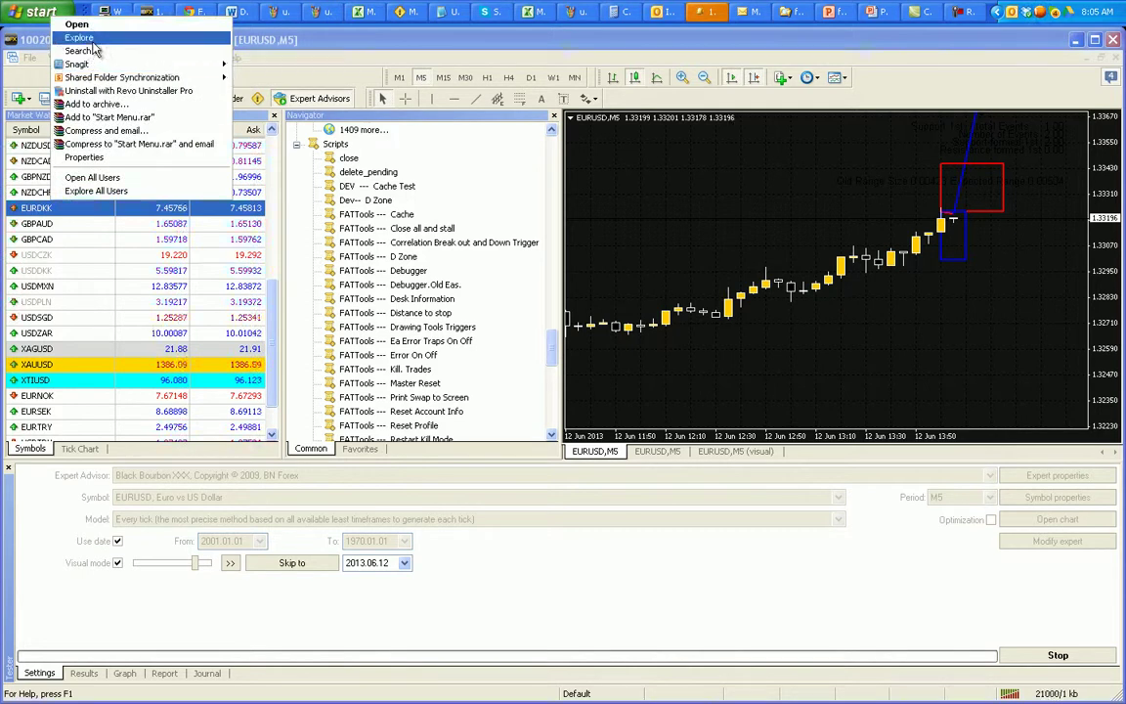
left_click(80, 37)
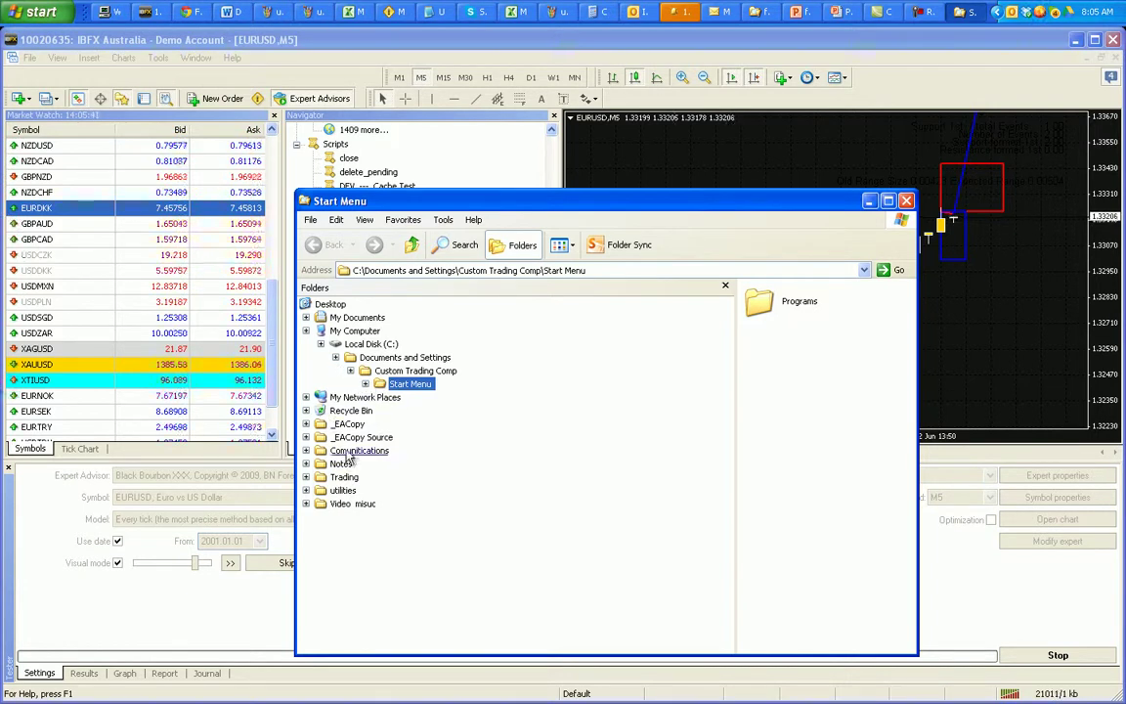
left_click(371, 344)
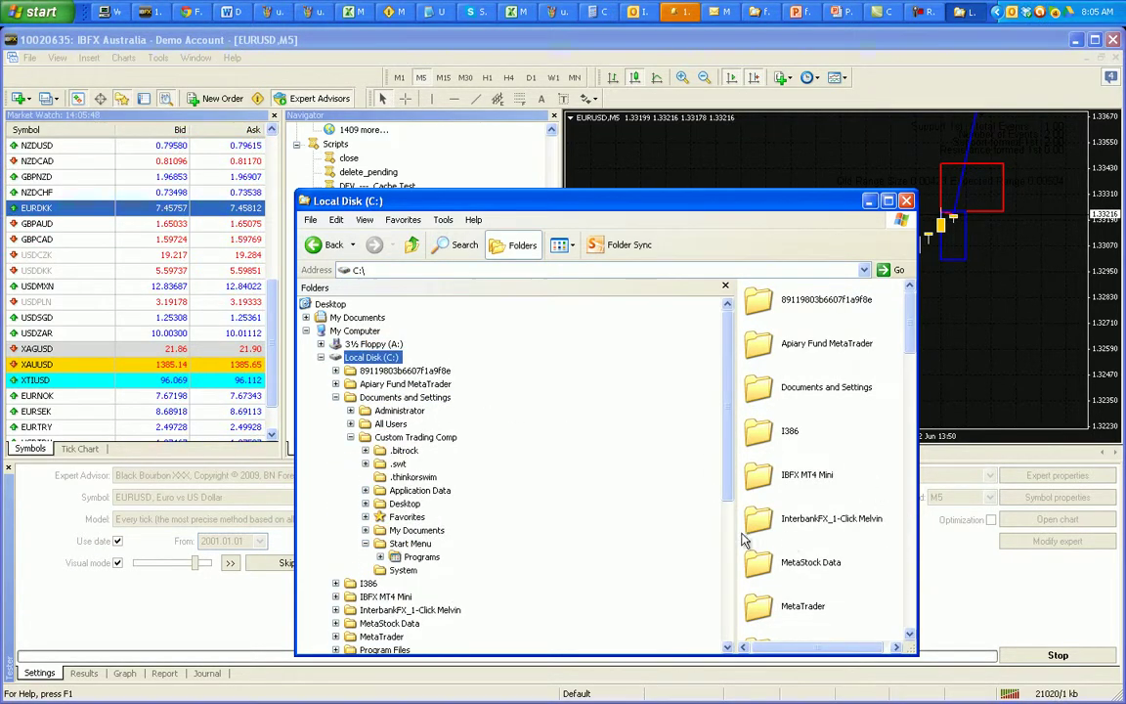
left_click(335, 396)
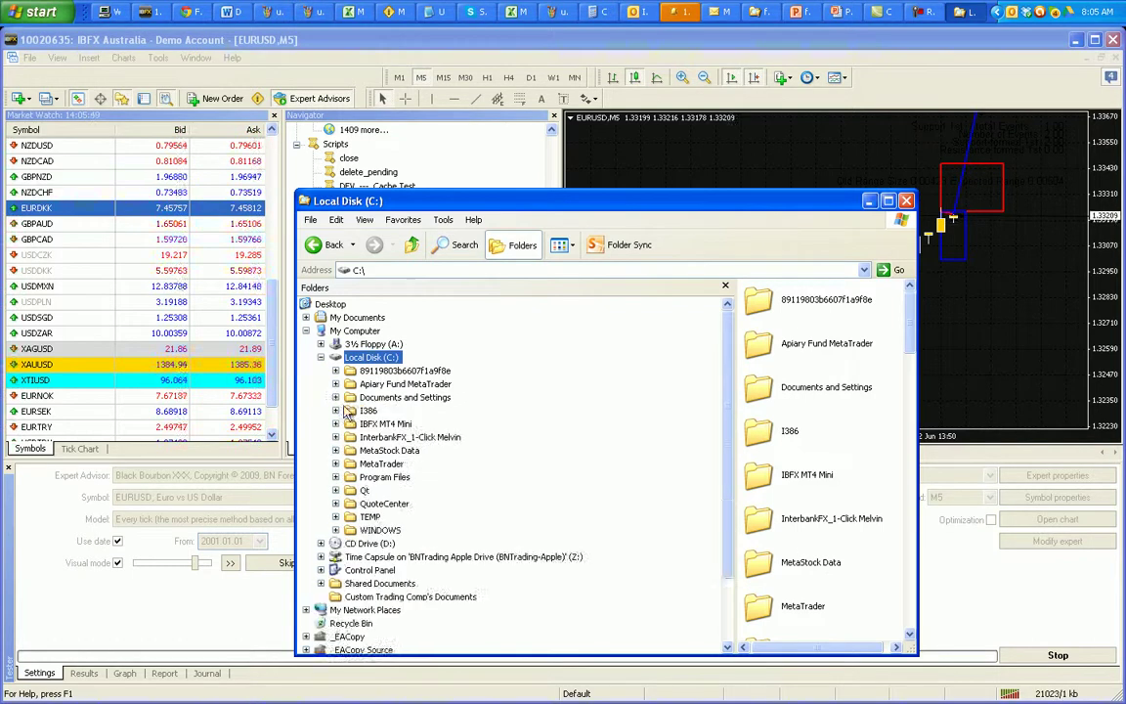
left_click(383, 479)
Step: Open IBFX Australia\experts\Files, scroll through its cached DAT files, and minimize the window
scroll(439, 445, "down", 2)
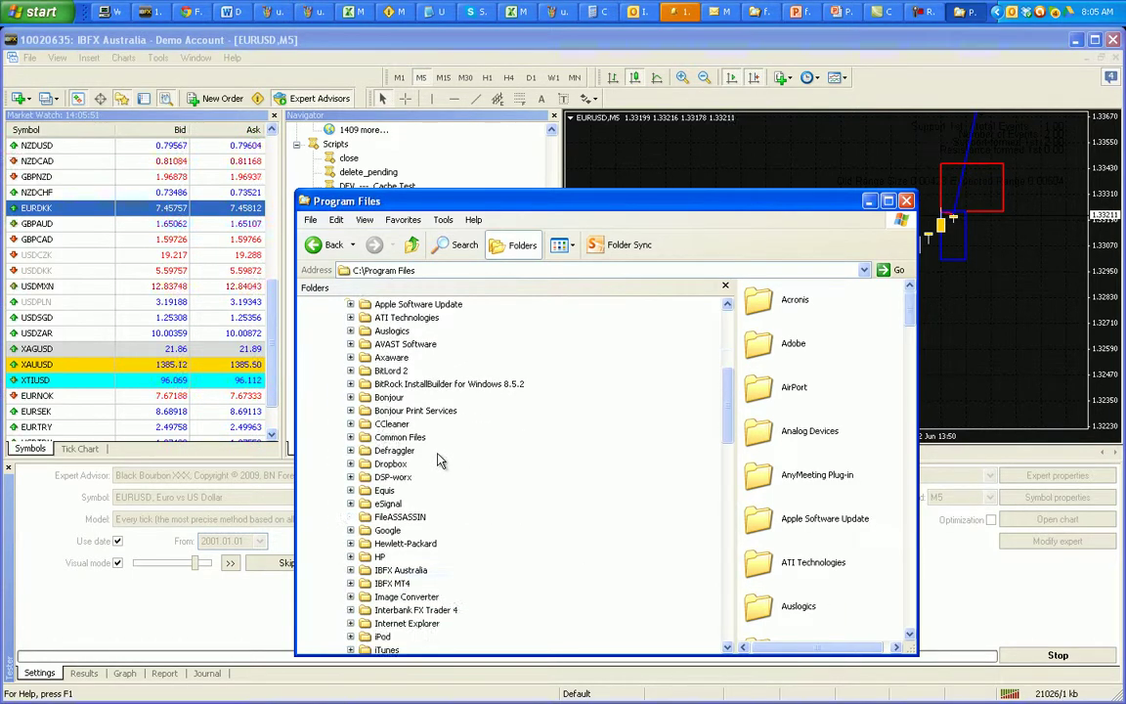
scroll(427, 410, "down", 4)
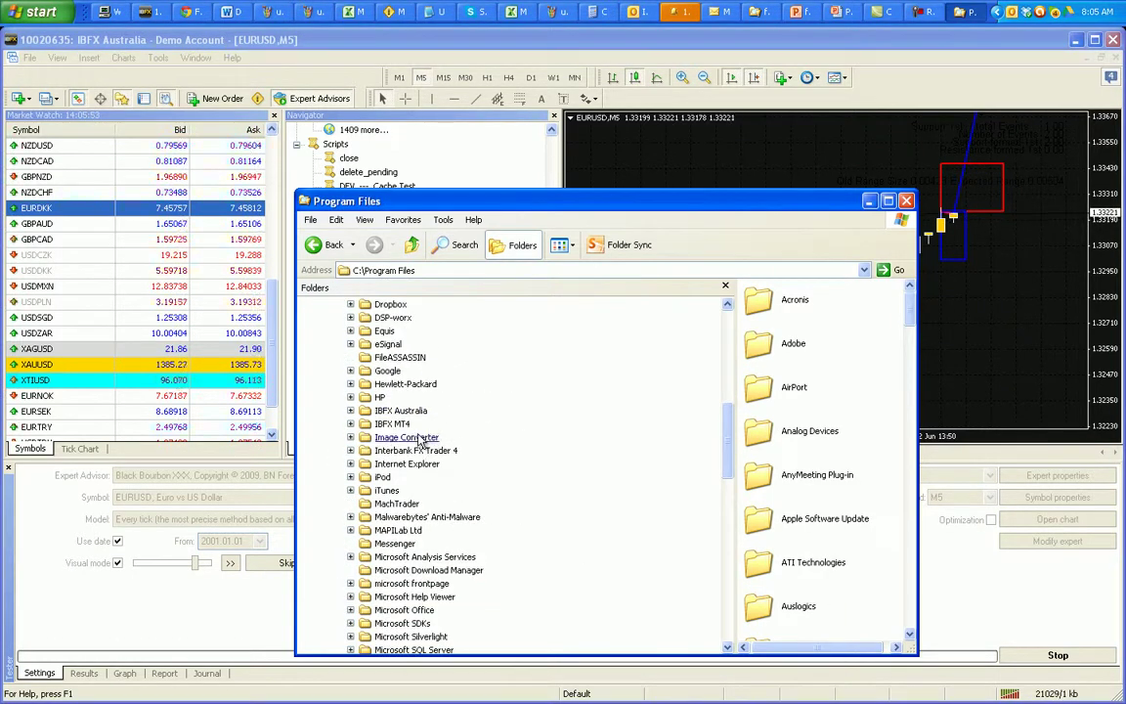
left_click(401, 412)
left_click(404, 451)
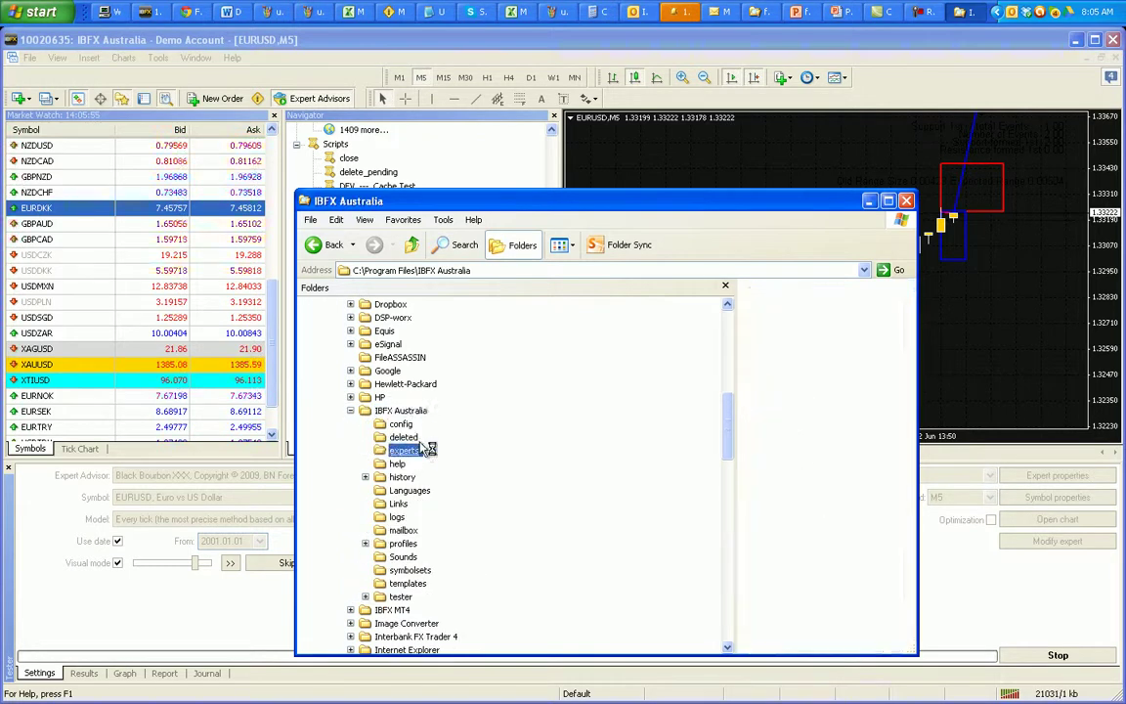
left_click(414, 476)
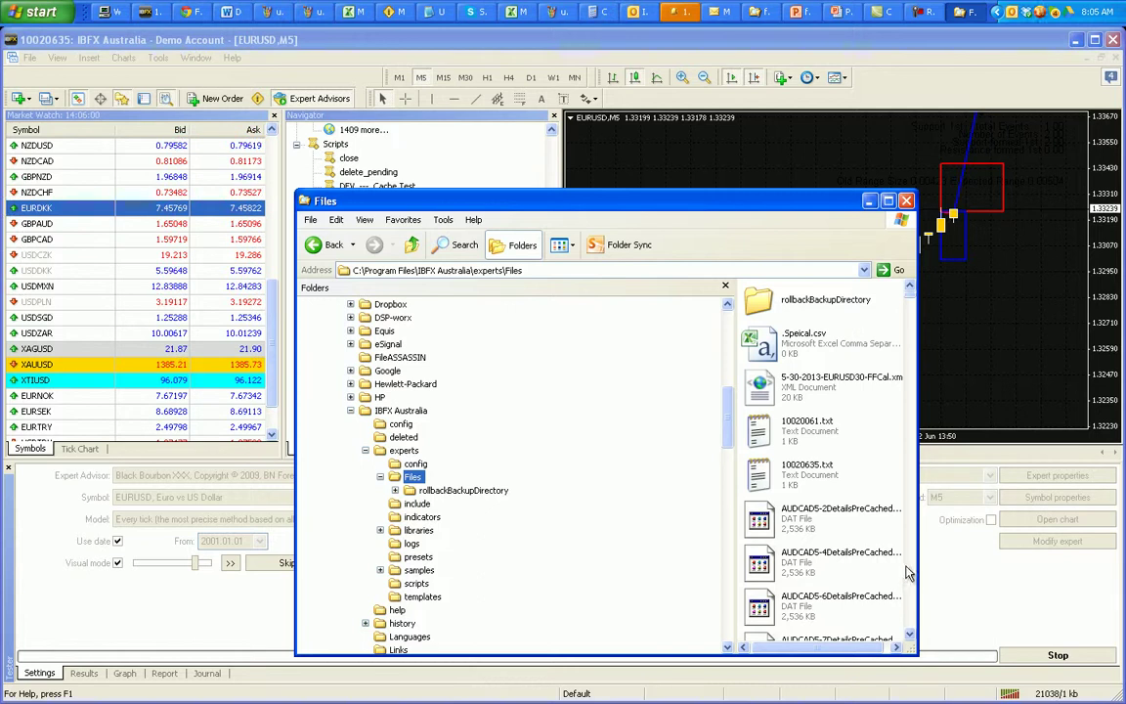
scroll(830, 547, "down", 3)
scroll(907, 571, "down", 5)
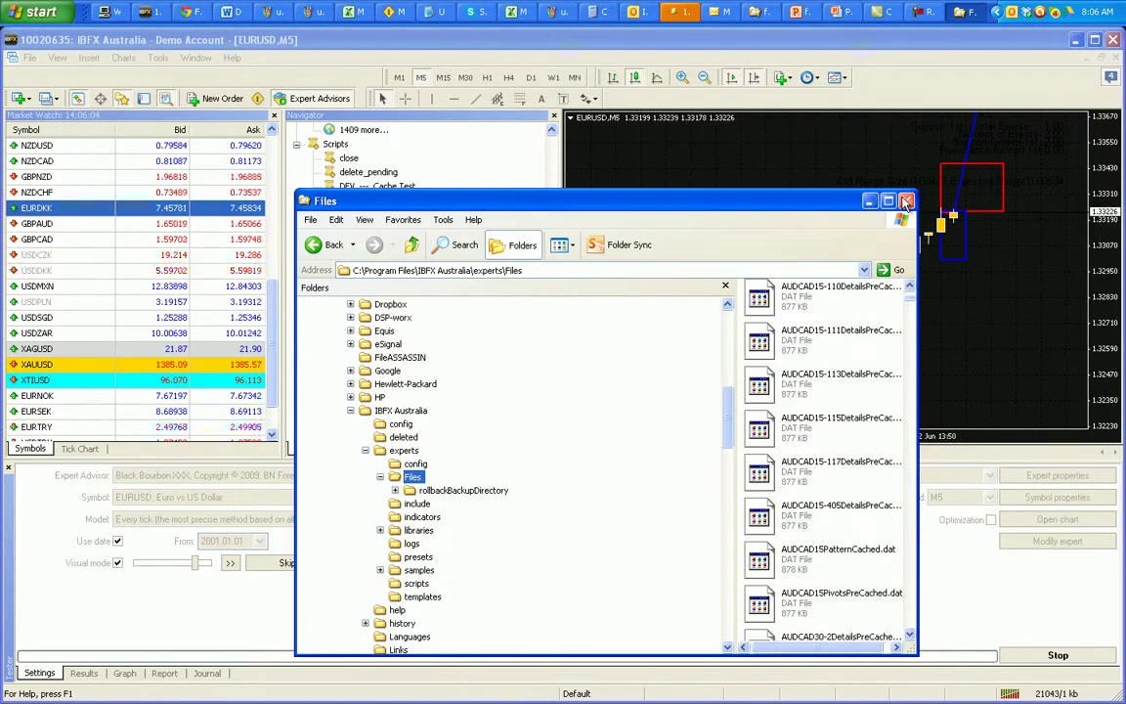
left_click(870, 201)
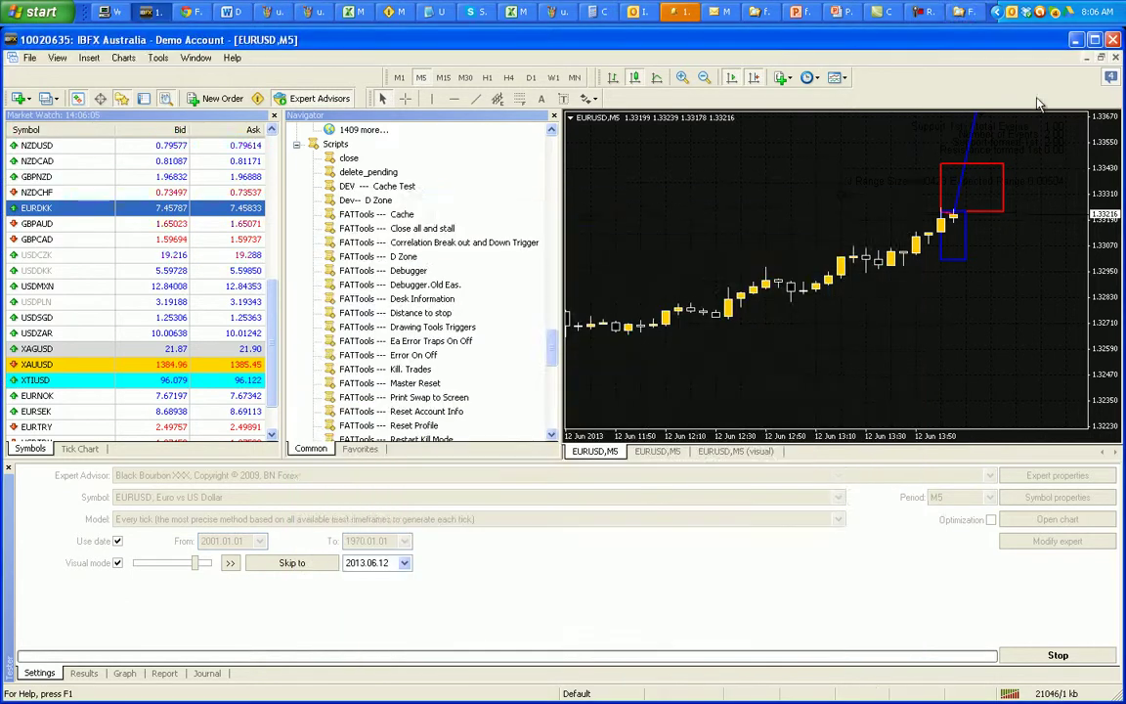
Step: Show the slideshow, advance to 'Data Historical: Historical issues', and return to MetaTrader 4
left_click(1075, 40)
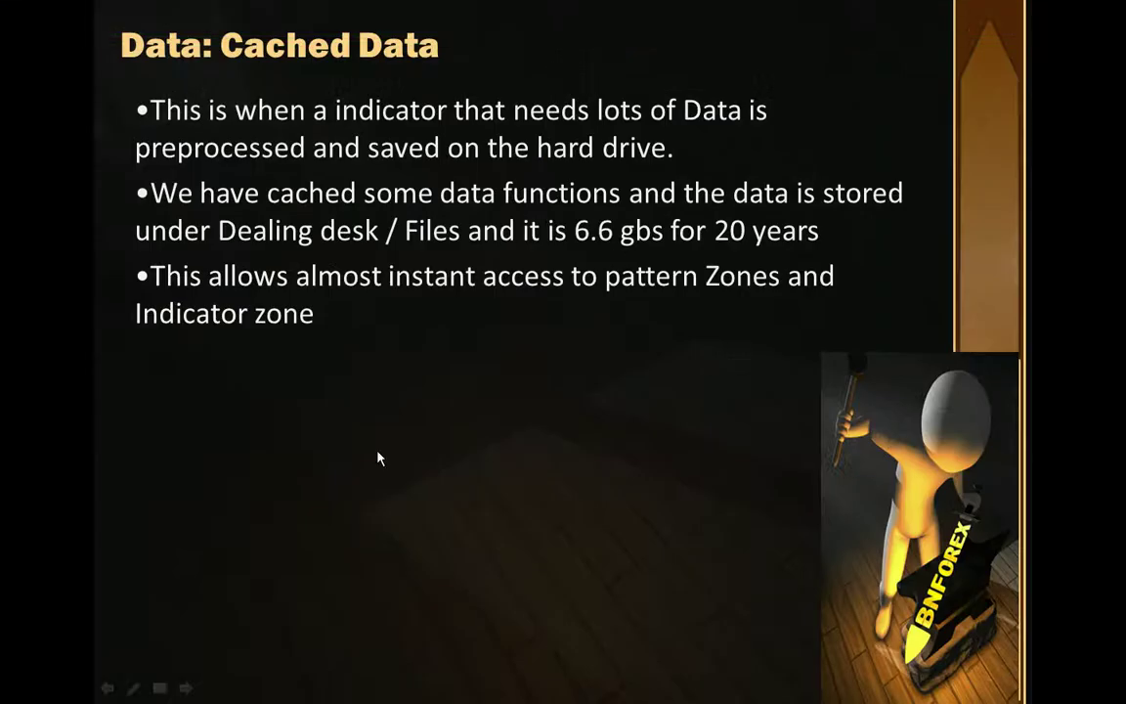
left_click(187, 688)
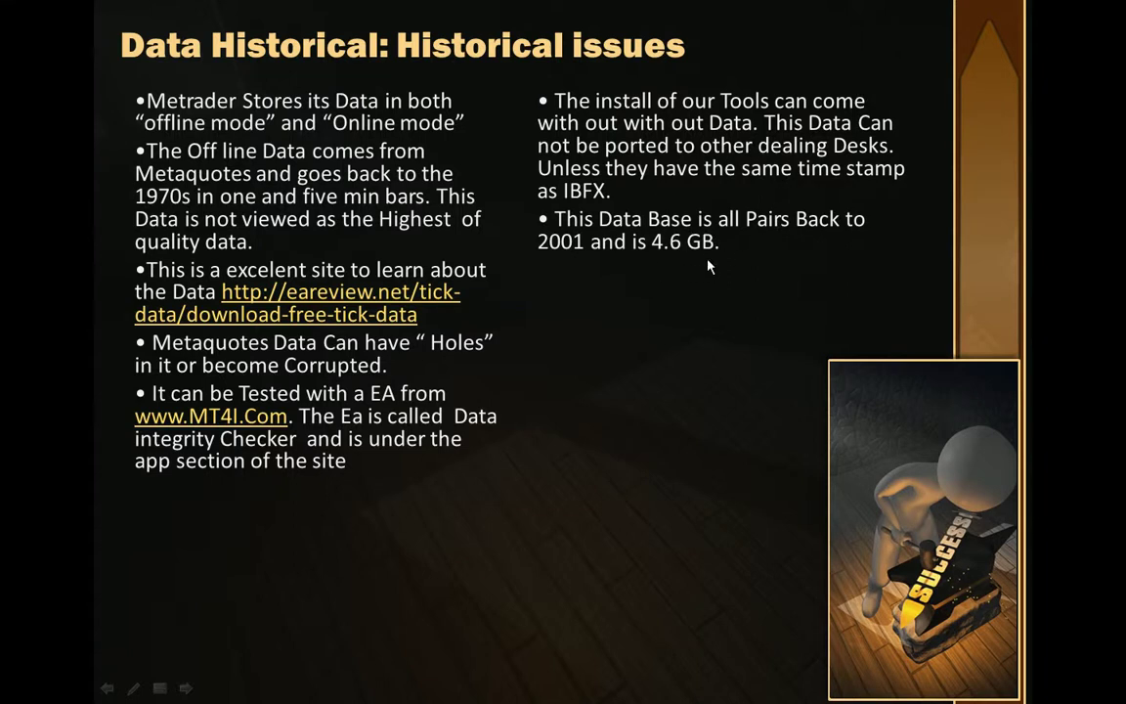
key("alt+Tab")
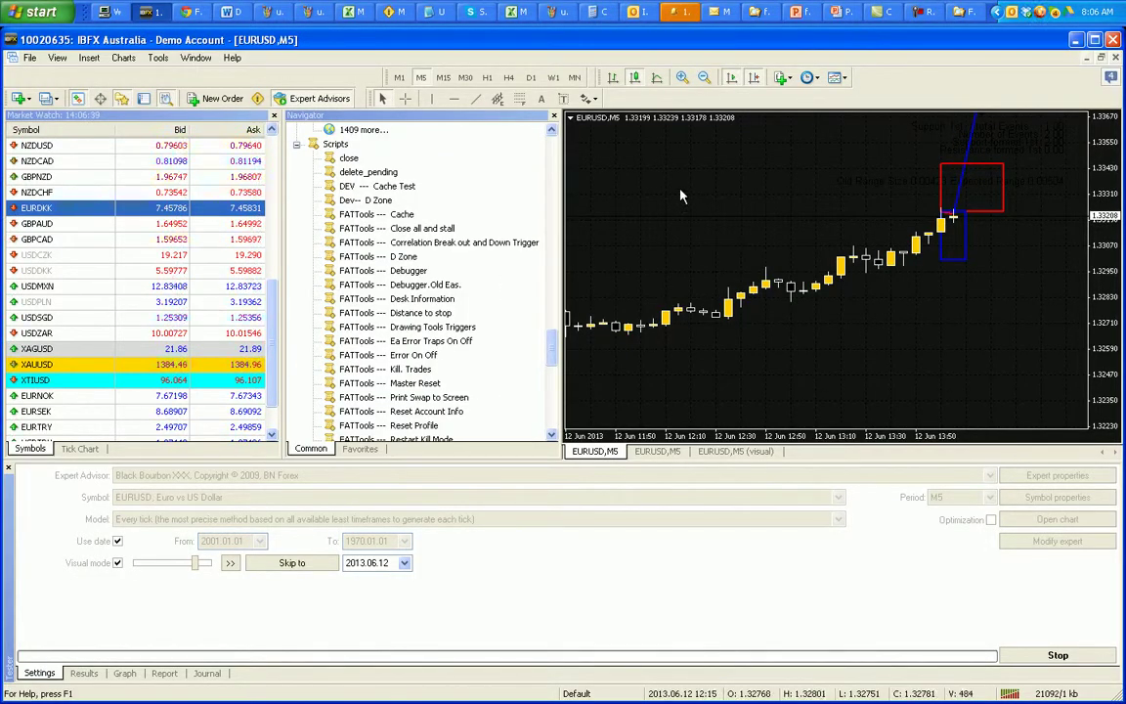
left_click(157, 58)
left_click(188, 158)
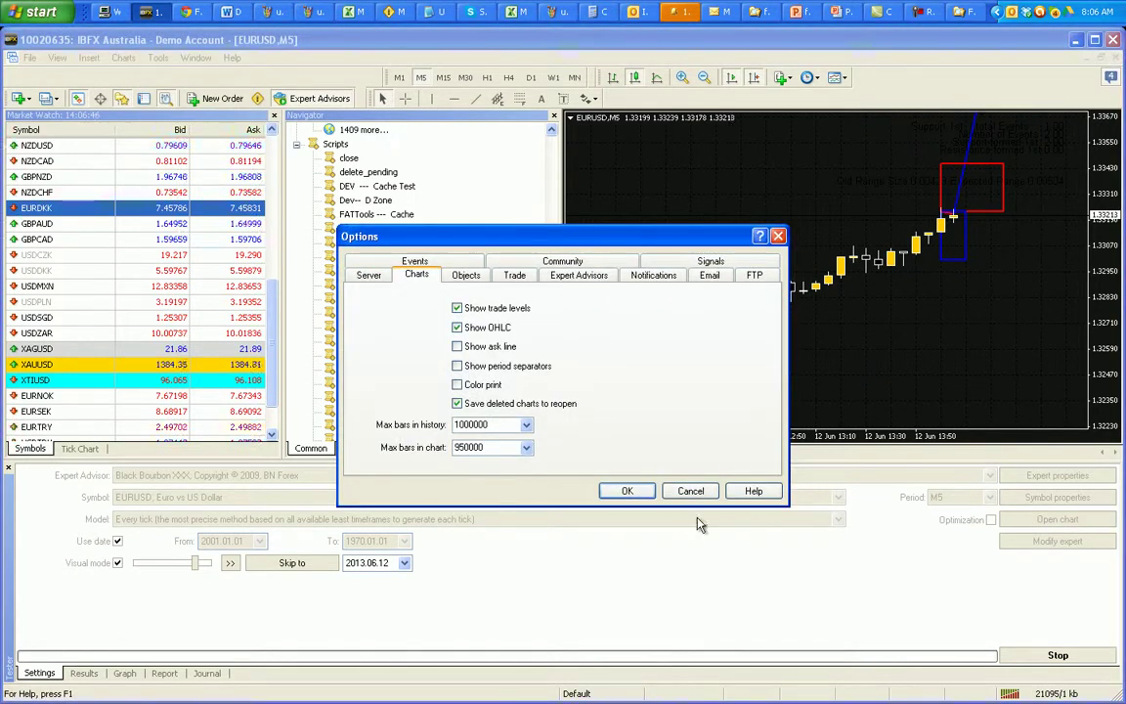
left_click(690, 491)
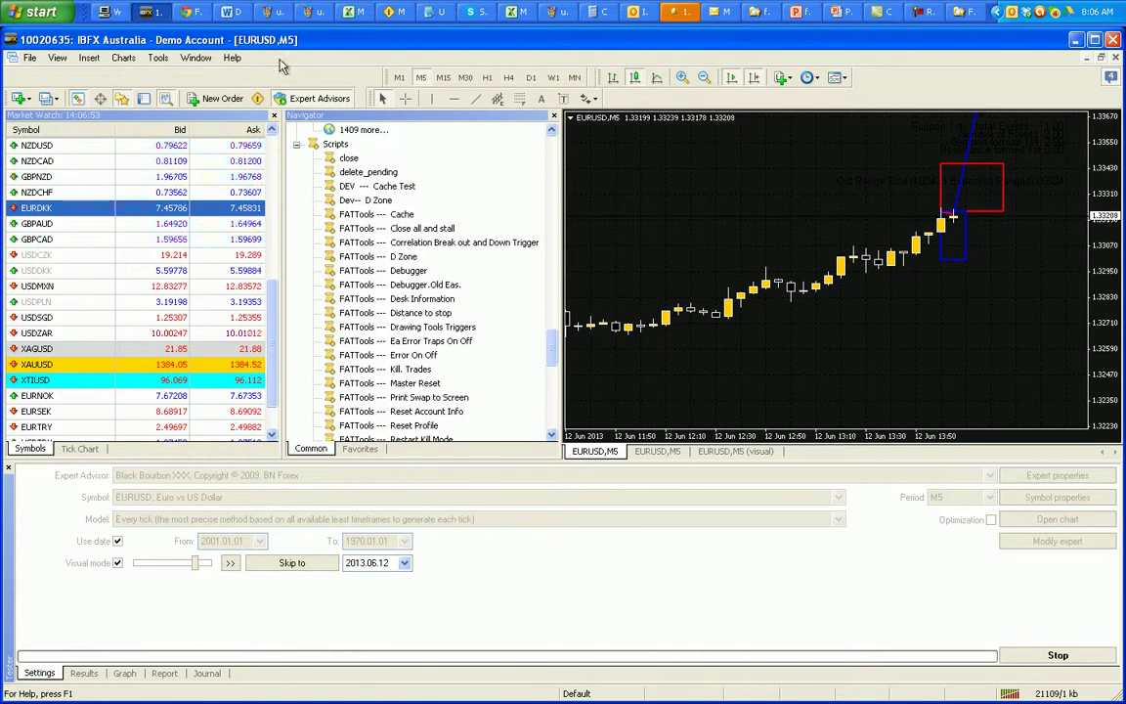
Step: Restore the Files window, collapse experts, and open history\IBFXAU-MT4-IS03 to see its .hst files
left_click(962, 12)
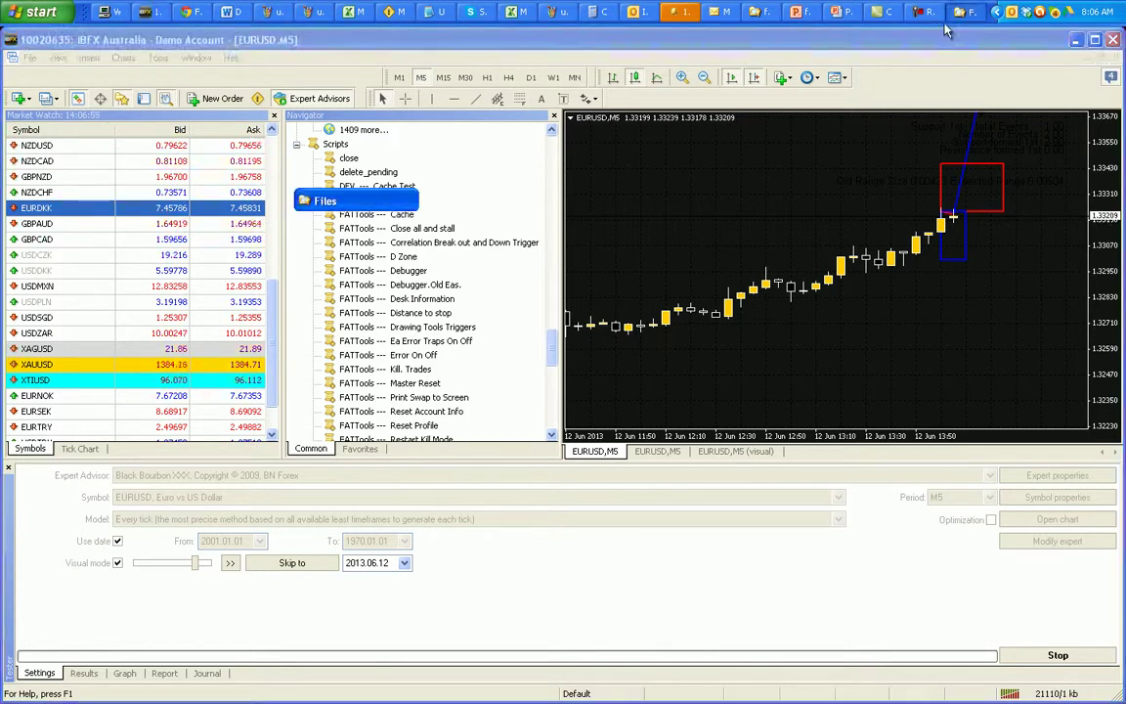
scroll(440, 509, "down", 1)
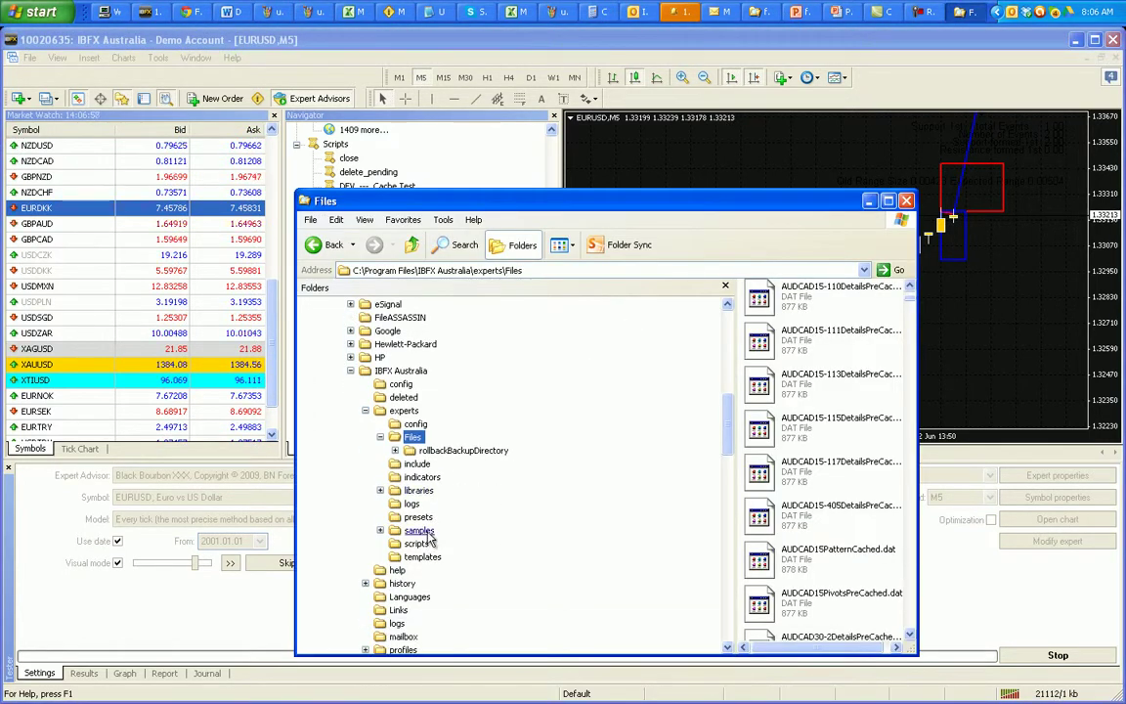
scroll(427, 537, "down", 1)
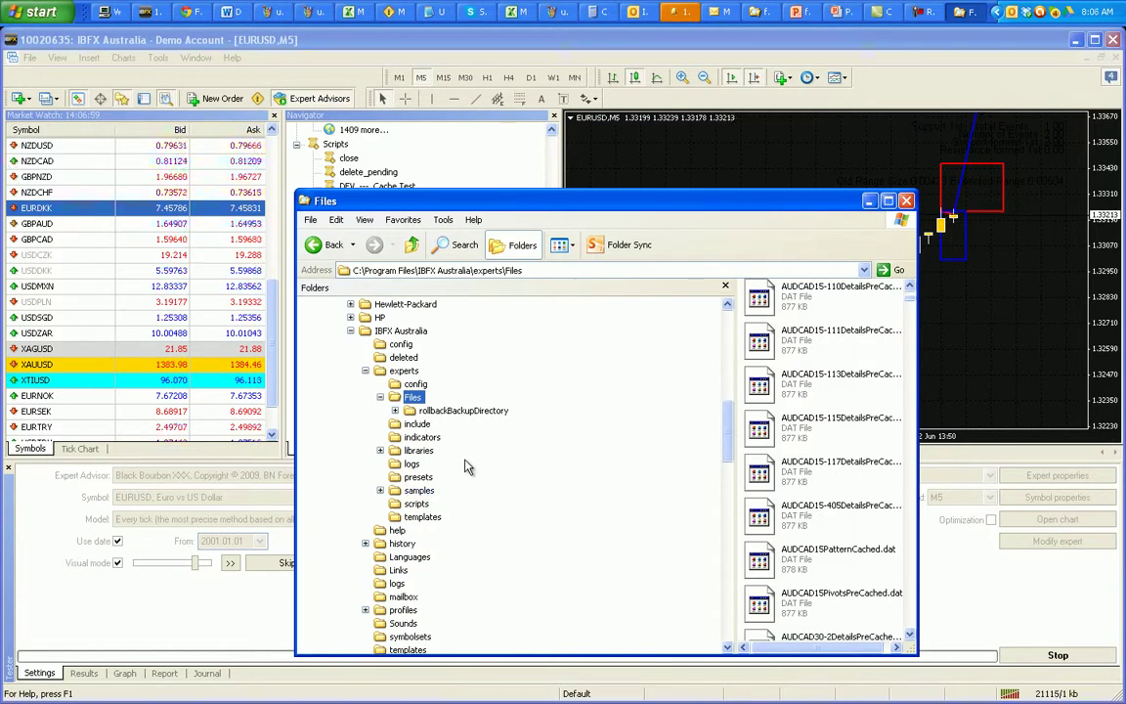
left_click(366, 371)
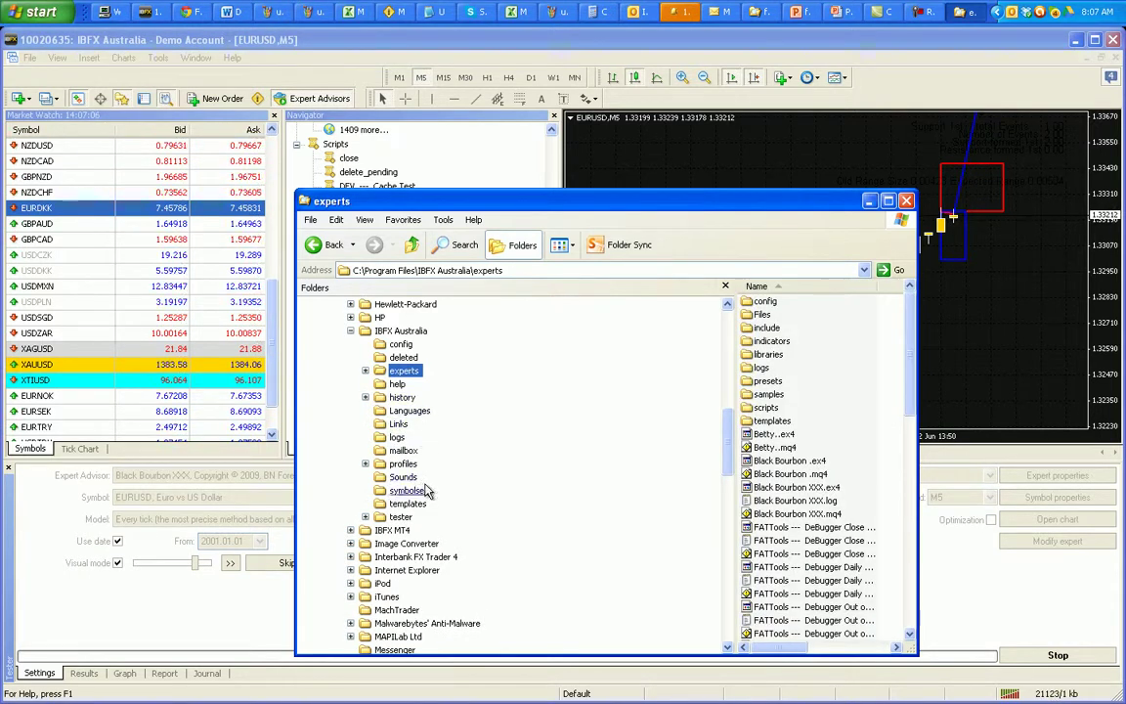
left_click(400, 397)
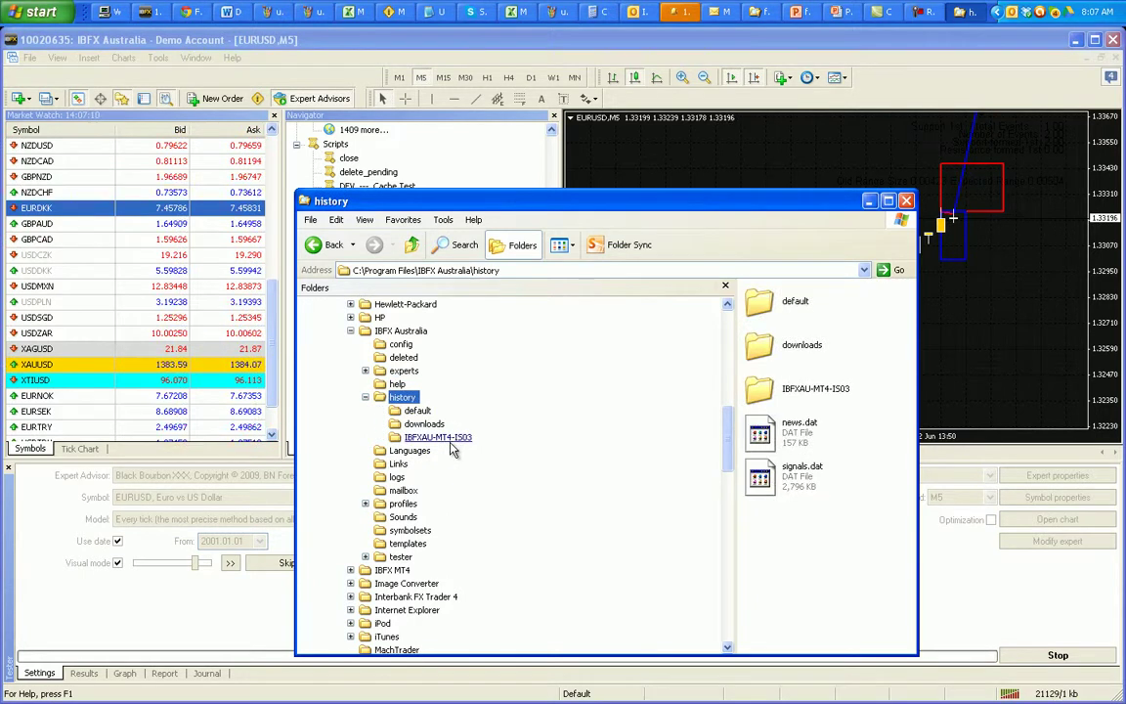
left_click(448, 439)
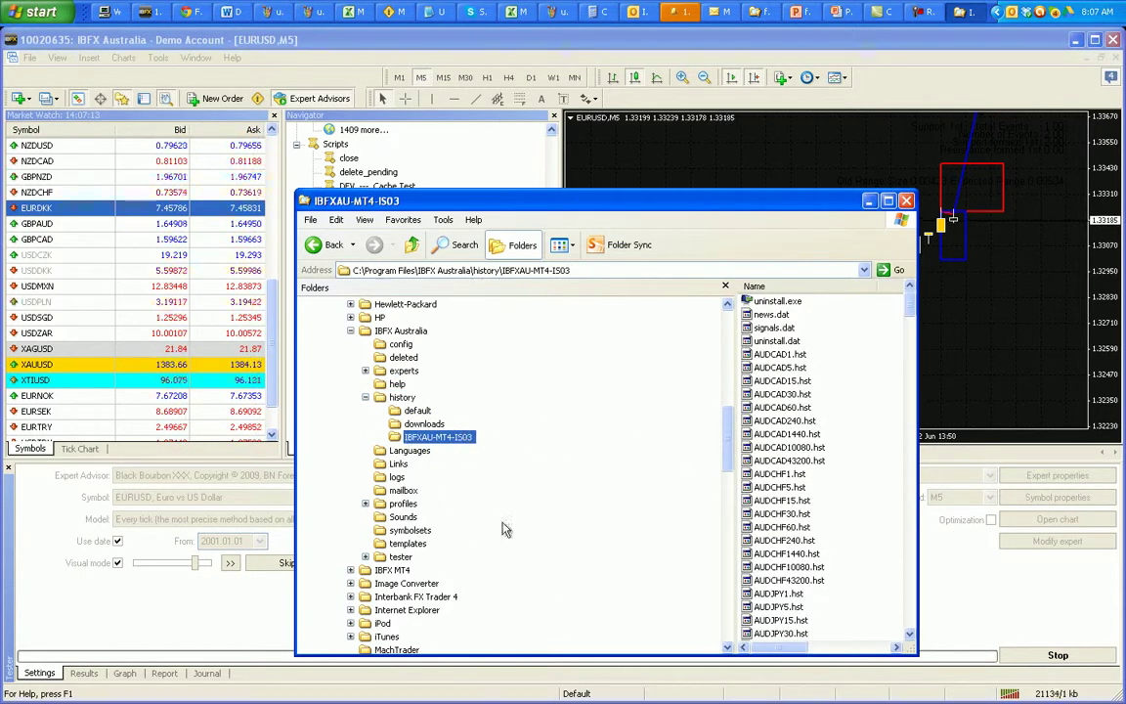
Step: Peek into the downloads and default folders, return to IBFXAU-MT4-IS03, then switch back to MetaTrader 4
left_click(425, 440)
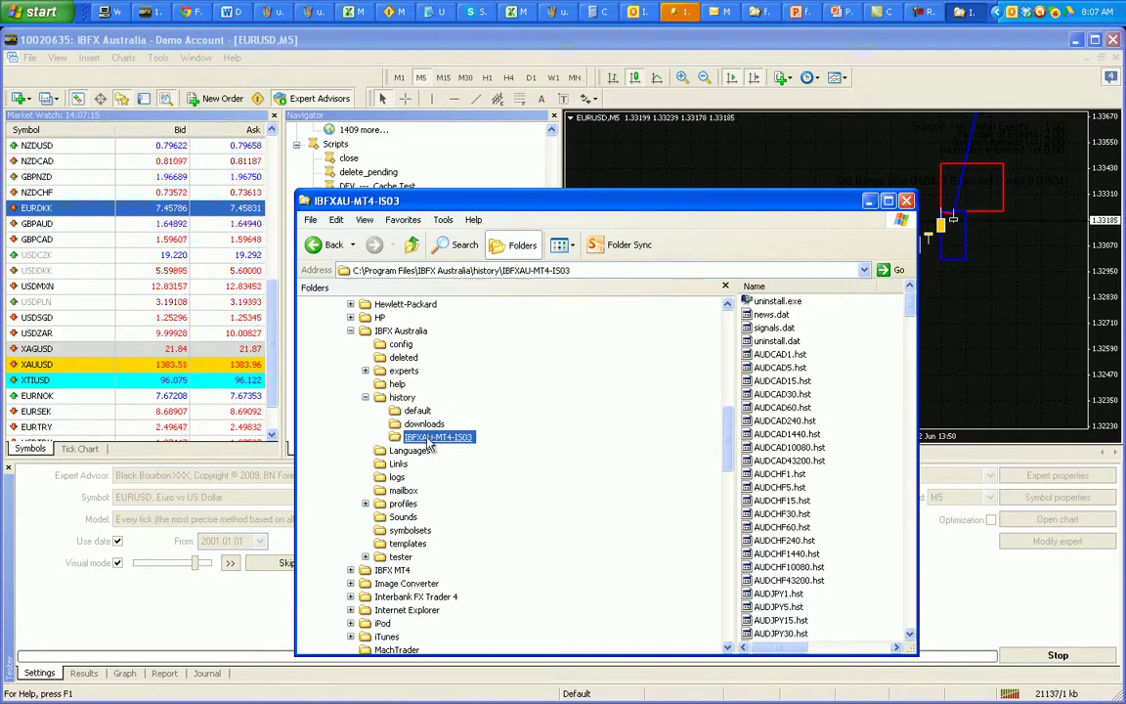
left_click(424, 424)
left_click(430, 437)
left_click(418, 410)
left_click(435, 437)
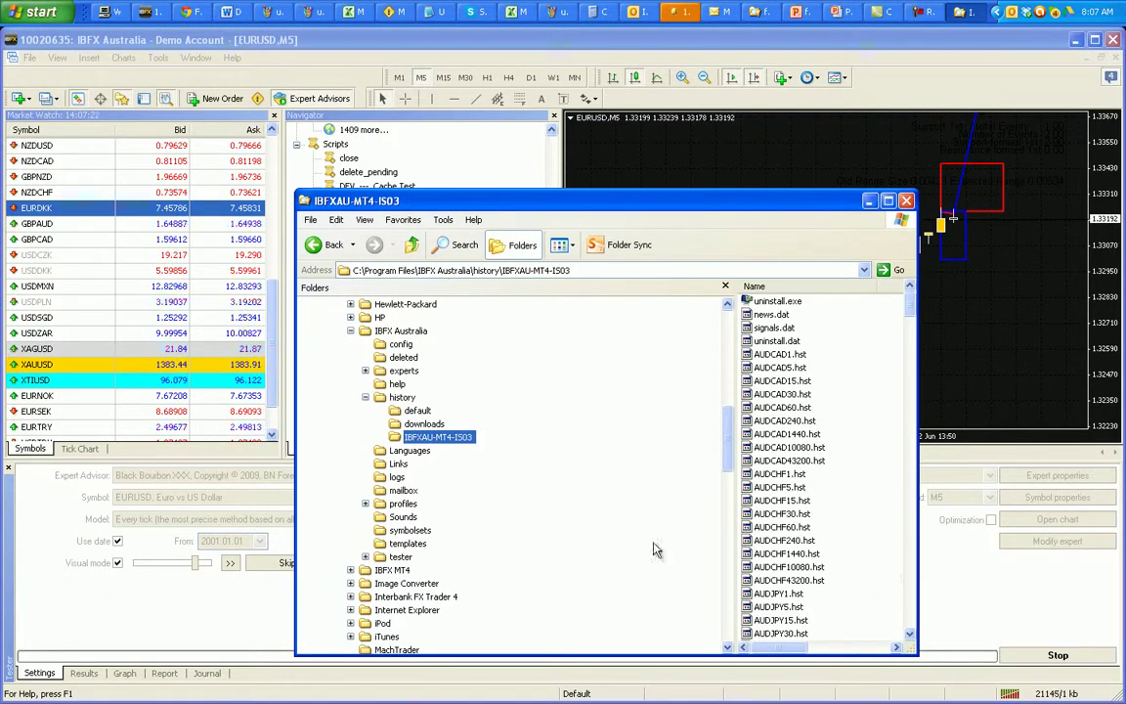
left_click(848, 649)
left_click_drag(846, 650, 829, 650)
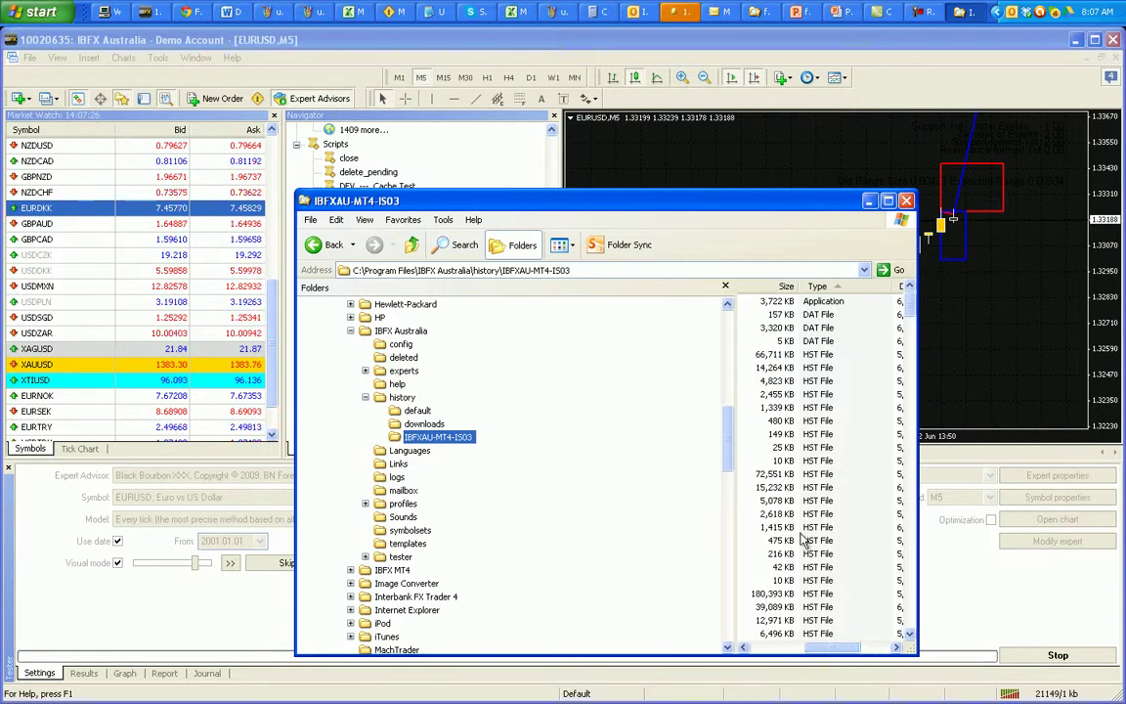
key("alt+Tab")
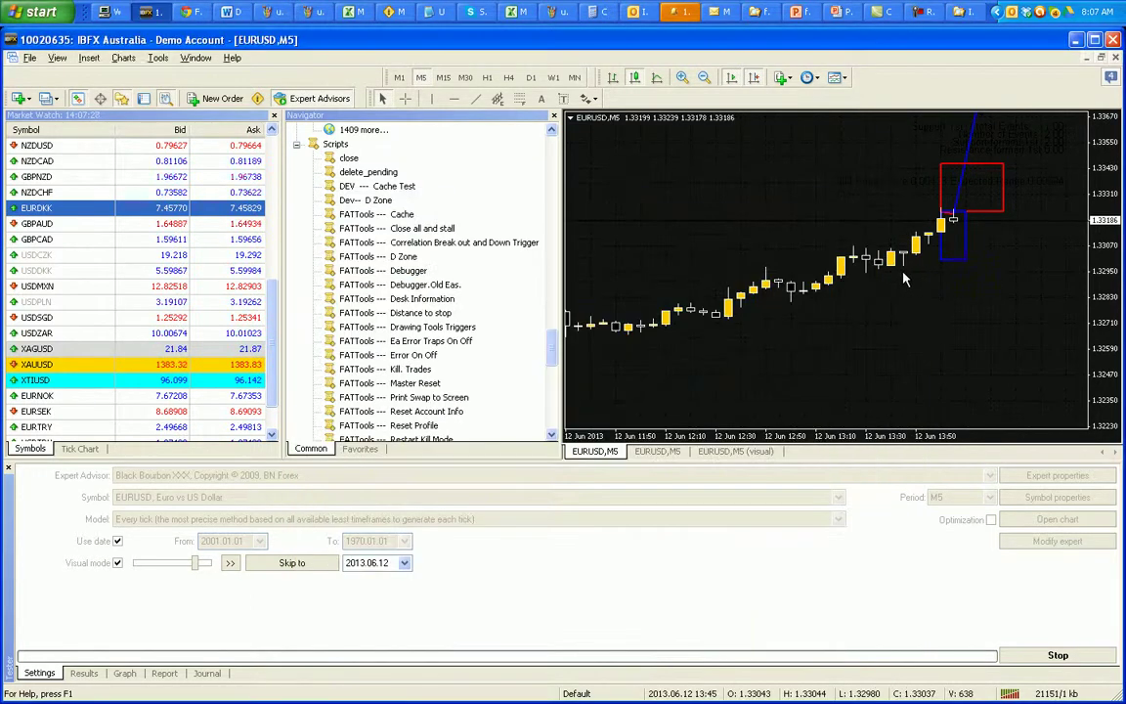